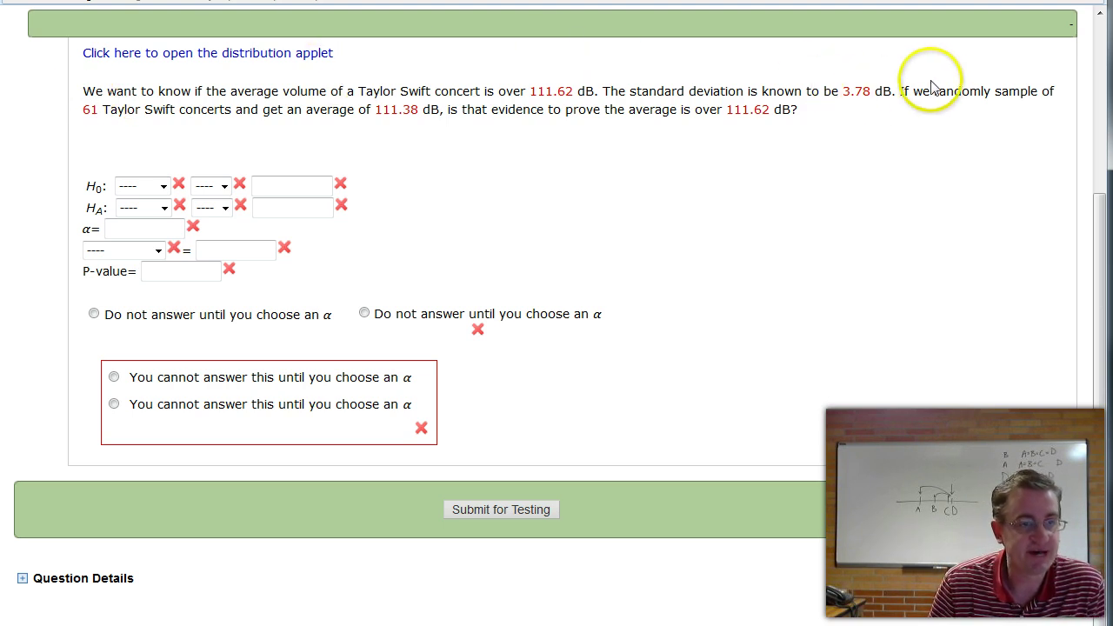
Step: Set the null hypothesis parameter to μ and submit the question for testing
click(163, 185)
click(139, 230)
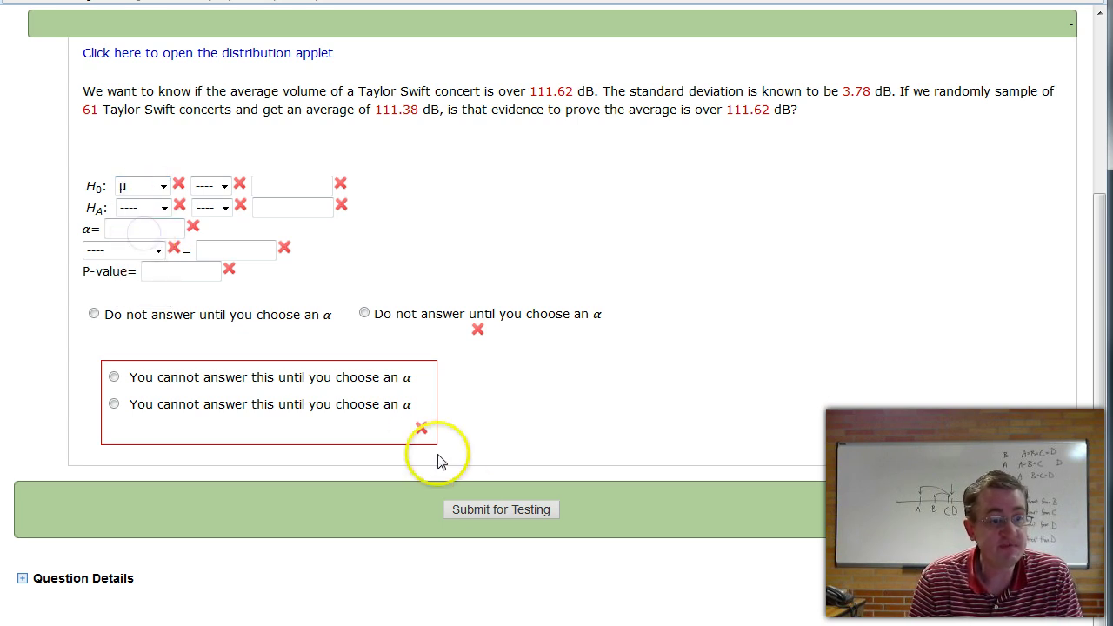
click(459, 507)
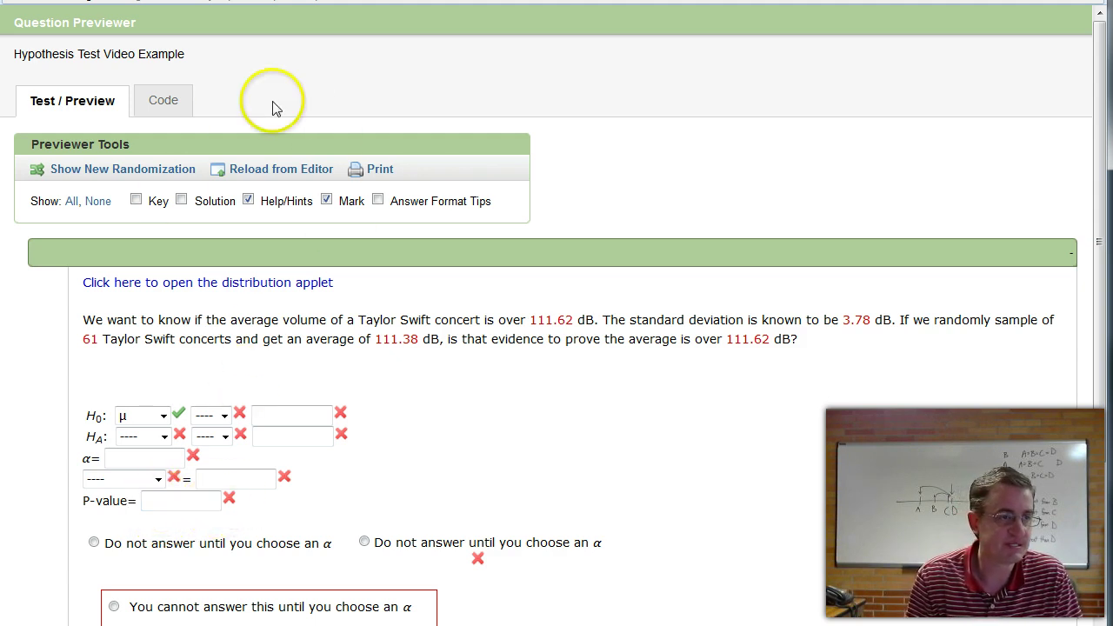
Step: Fill in the alternative hypothesis as μ > 111.62
scroll(551, 348, down, 2)
scroll(551, 348, down, 3)
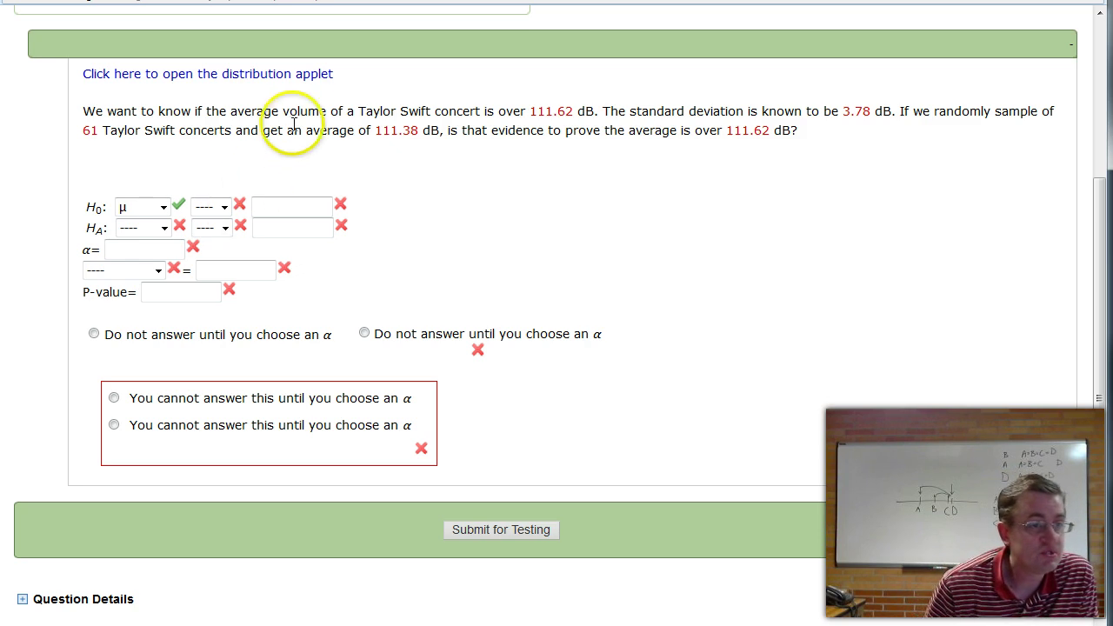
click(223, 227)
click(216, 297)
click(271, 230)
text(111.62)
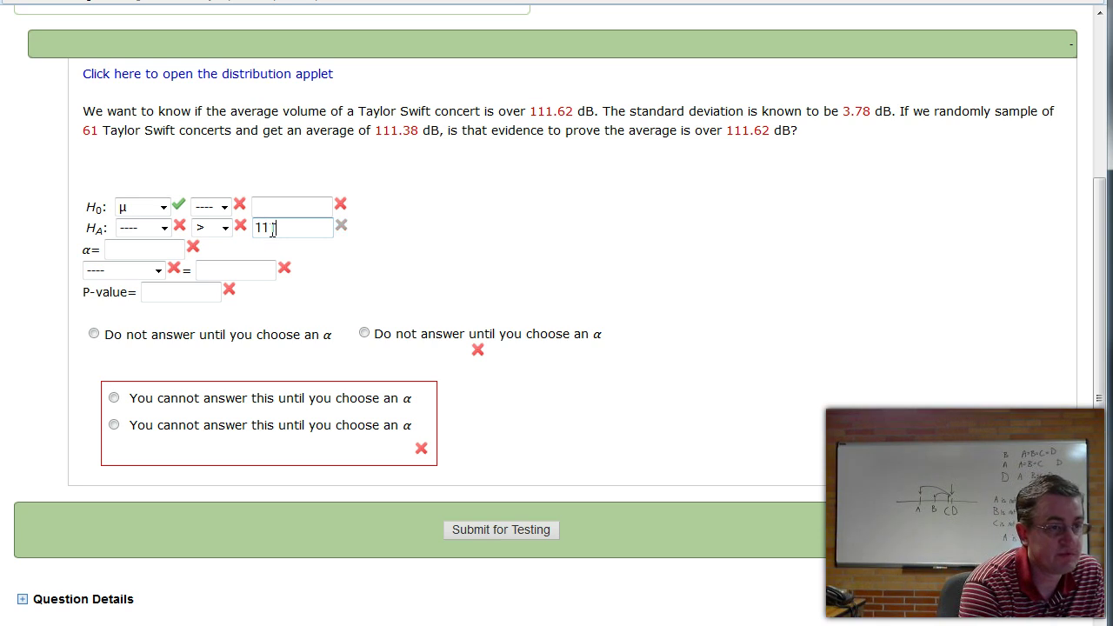
click(163, 228)
click(143, 278)
Step: Complete the null hypothesis as μ ≤ 111.62 and set the significance level α to .04
click(223, 207)
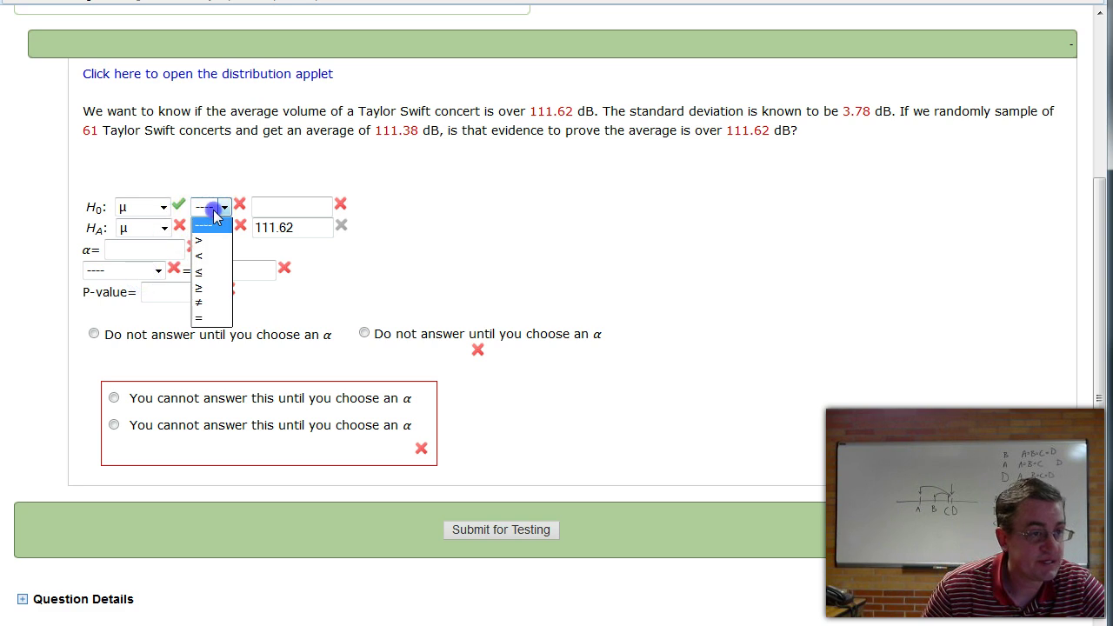
click(216, 272)
click(258, 206)
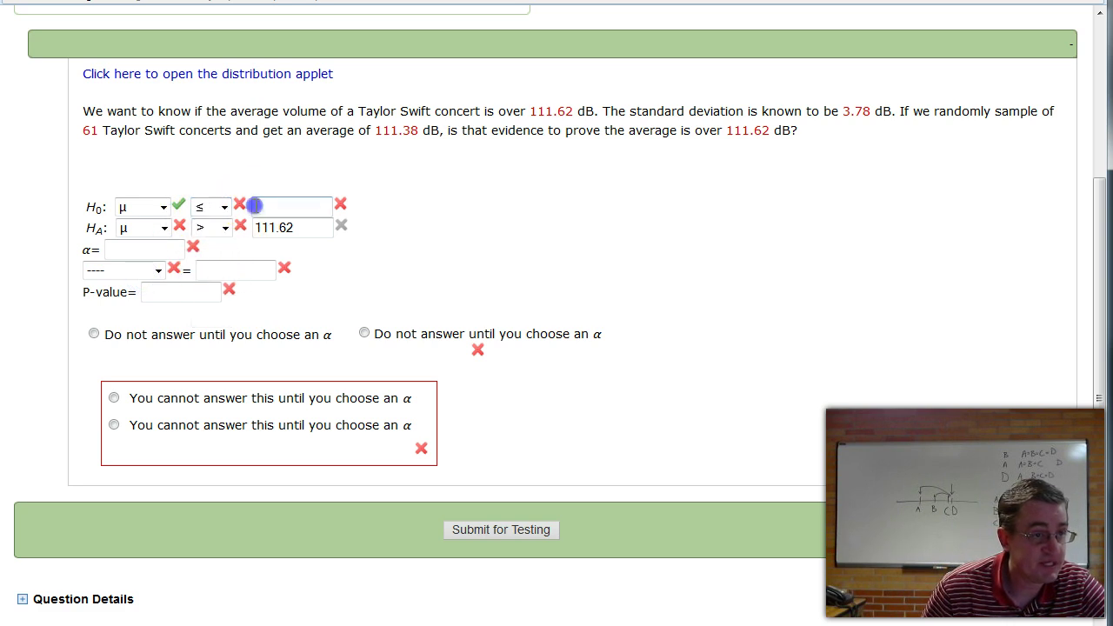
text(111.62)
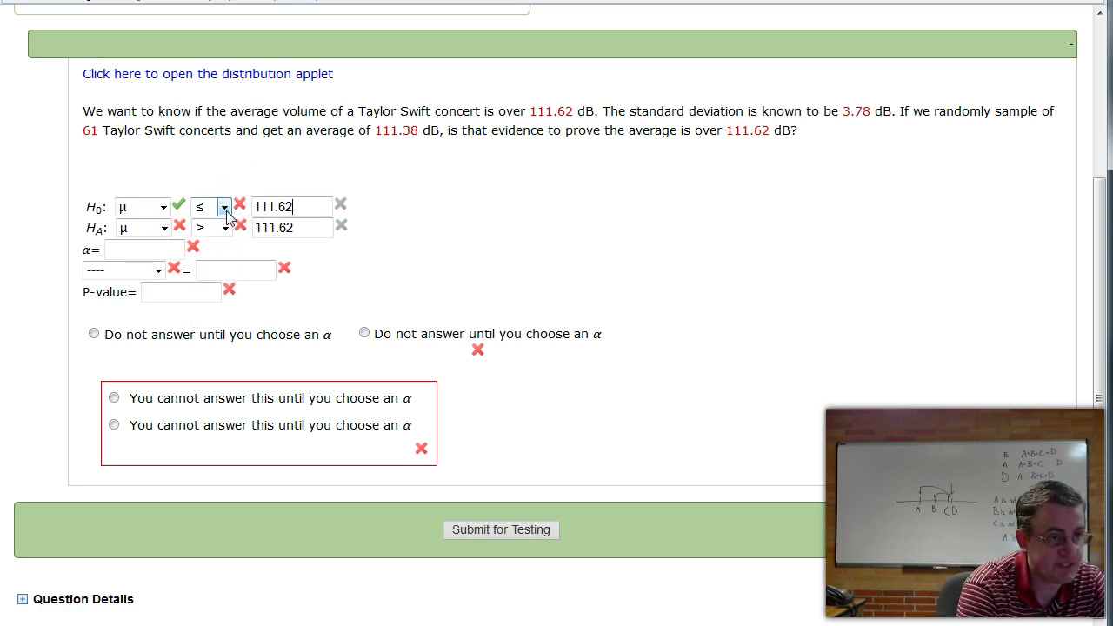
click(167, 250)
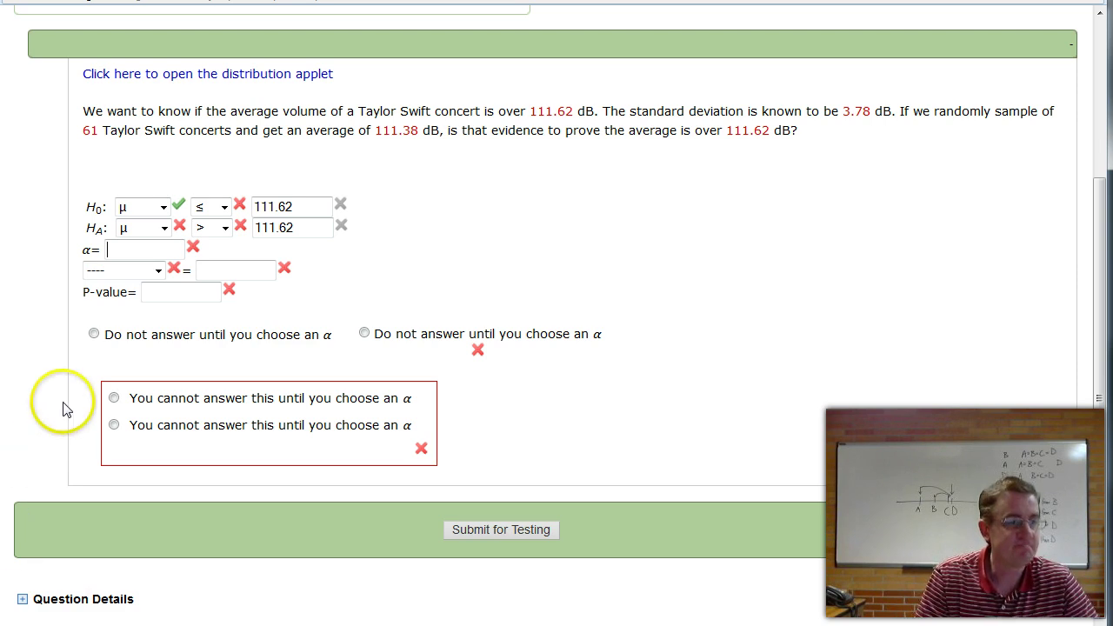
text(.04)
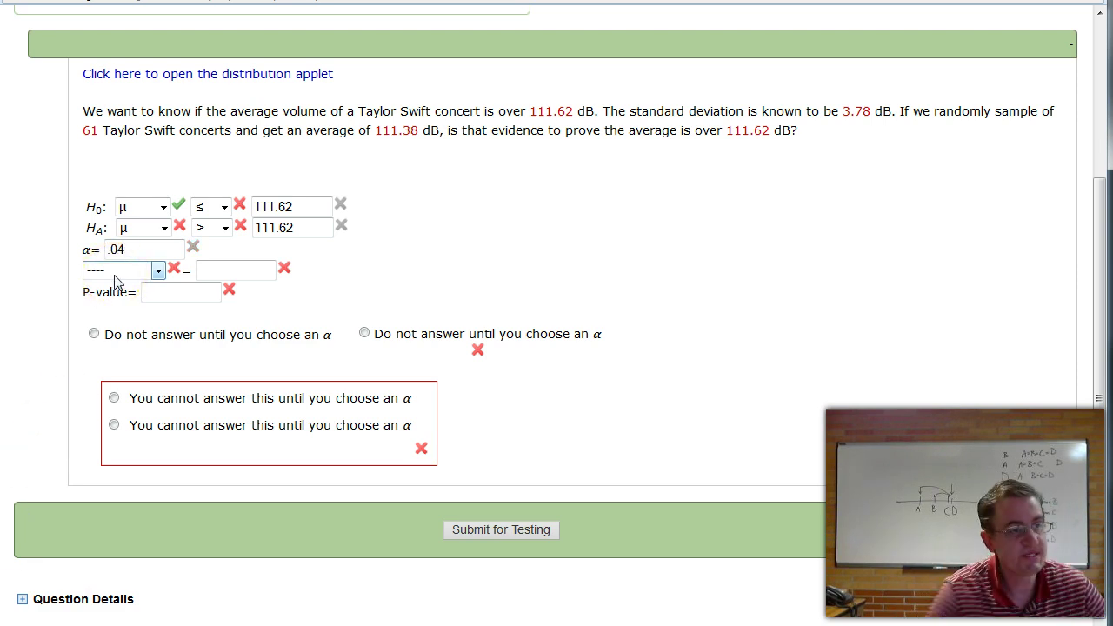
Step: Try Cannot do as the test statistic option
click(116, 276)
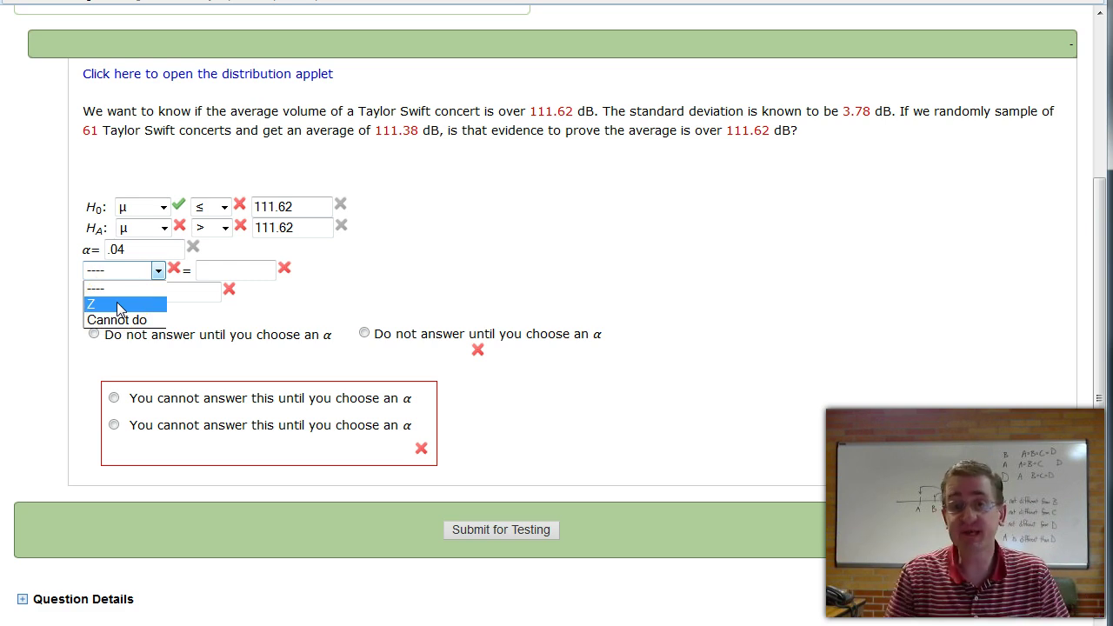
click(115, 319)
click(218, 273)
click(199, 290)
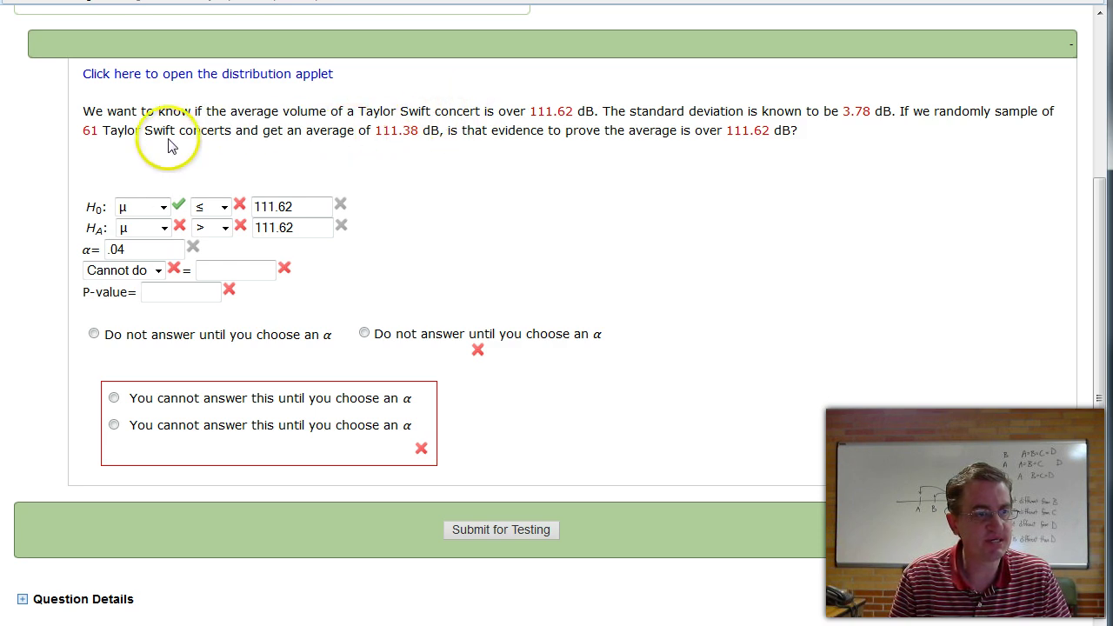
Step: Choose Z as the test statistic and enter its value as -.4959
click(158, 271)
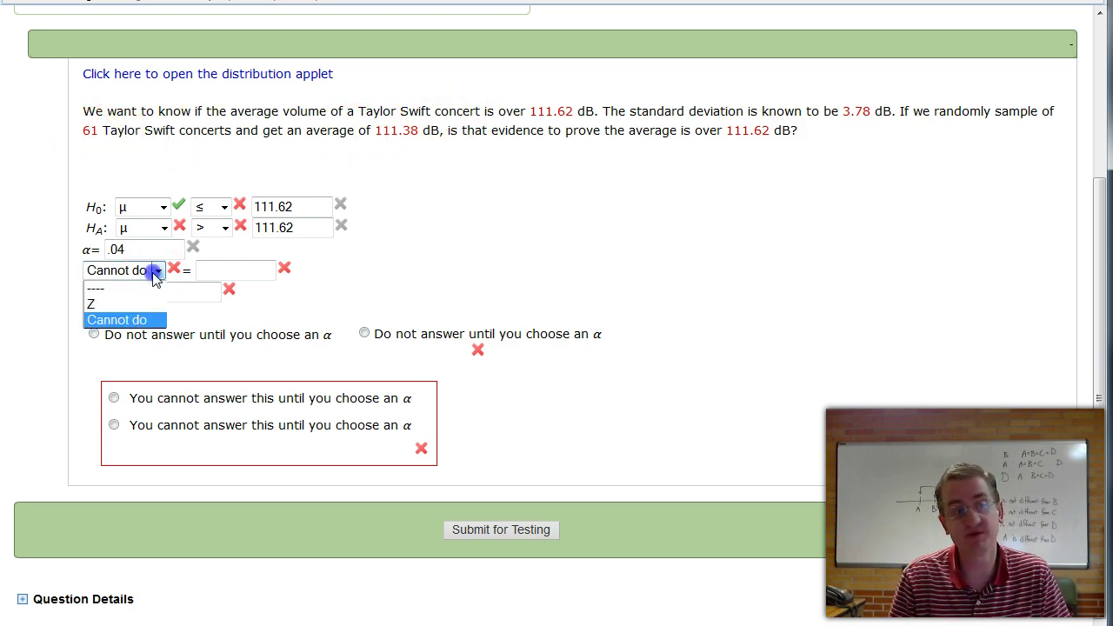
click(150, 302)
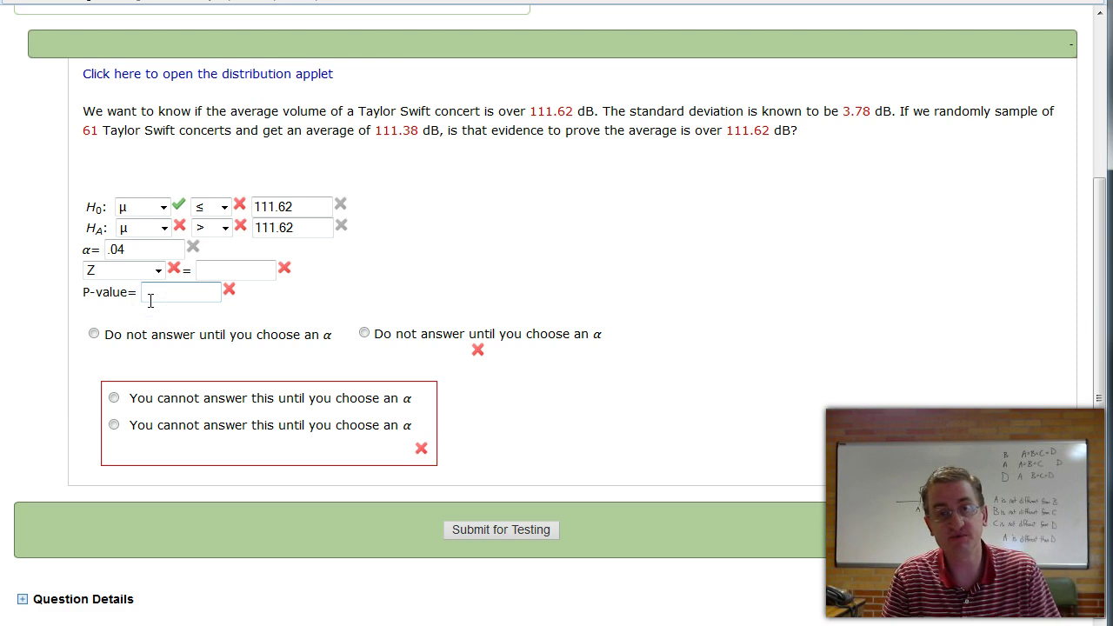
click(162, 310)
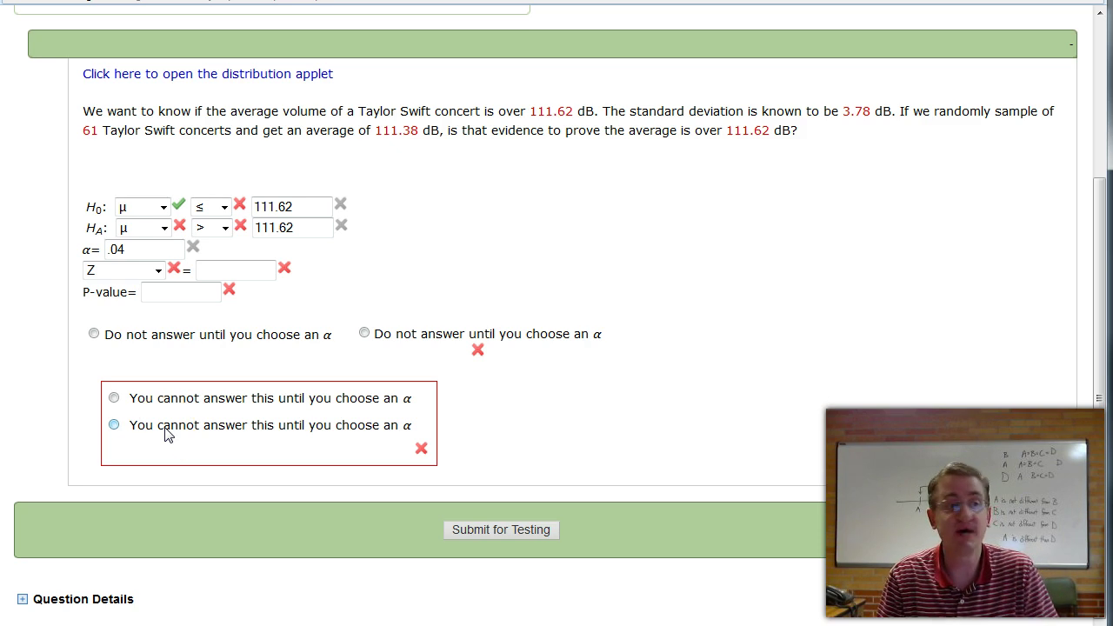
click(206, 268)
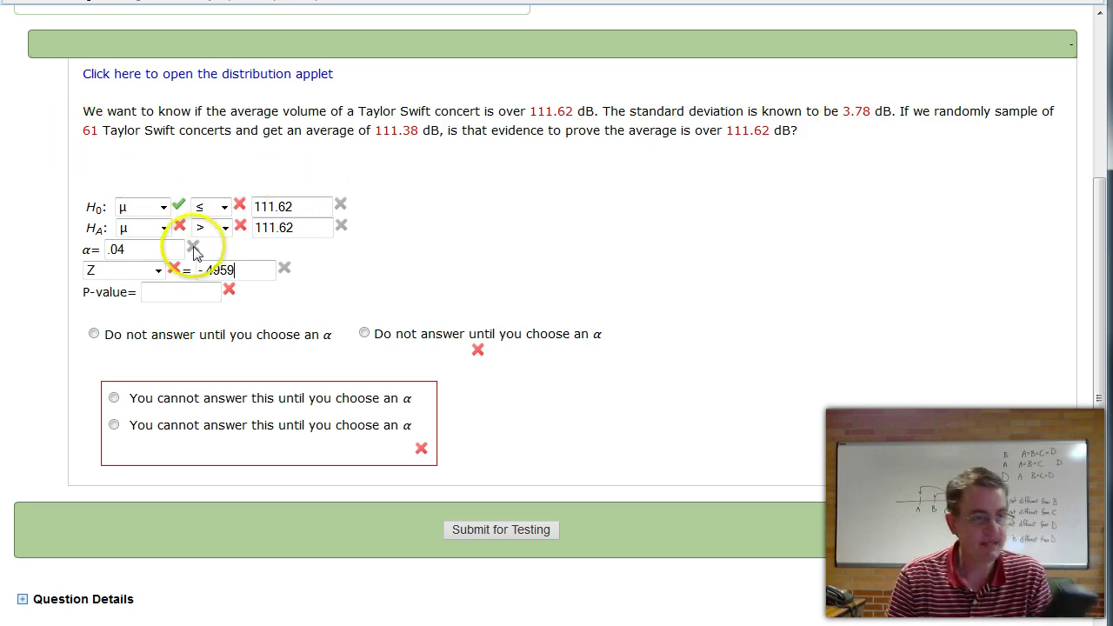
Step: Look up the upper-tail probability for Z = -.49589 in the distribution applet and return to the question
click(176, 296)
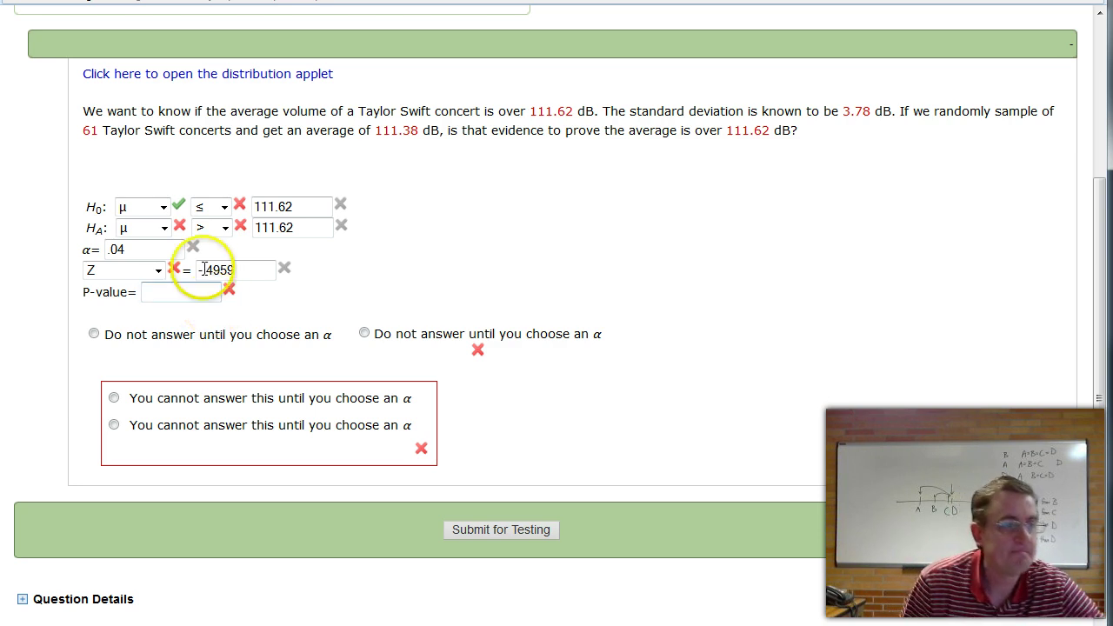
click(176, 75)
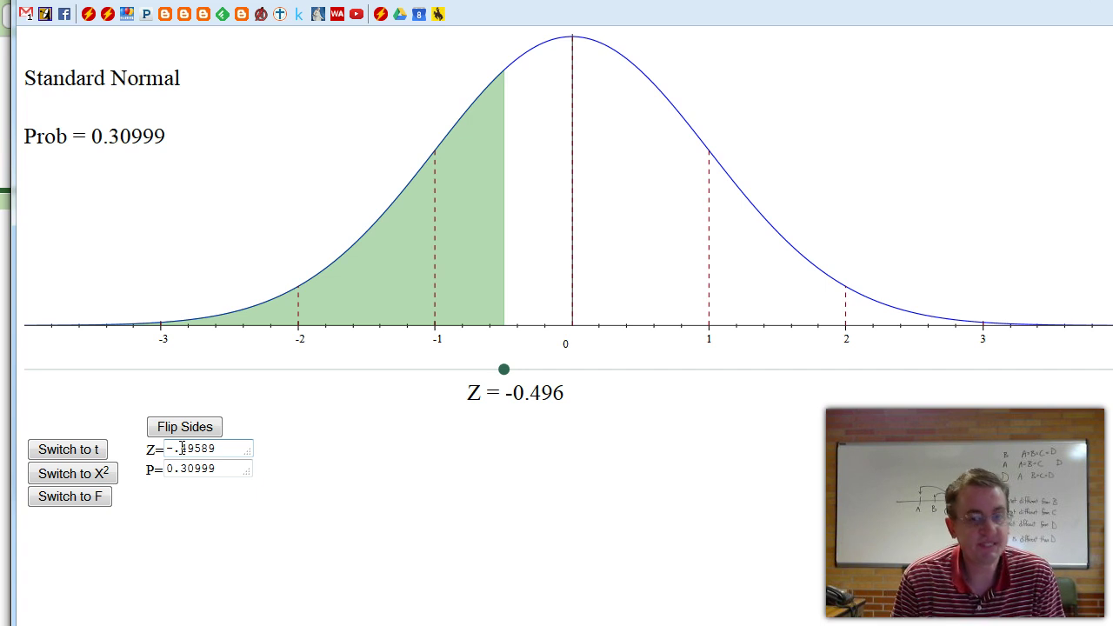
click(182, 430)
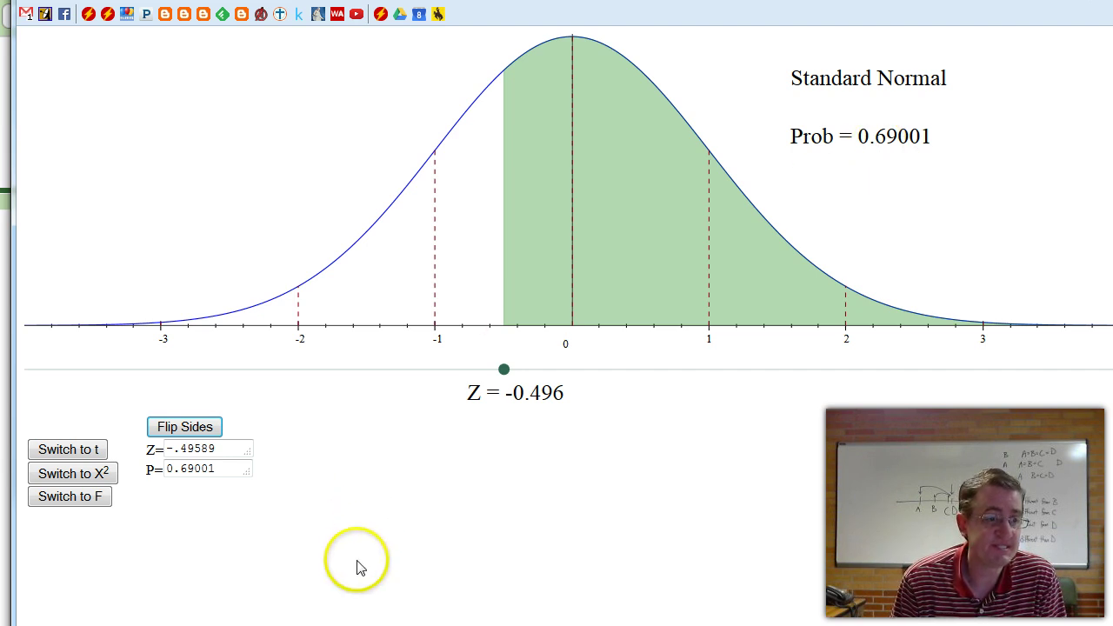
key(alt+Tab)
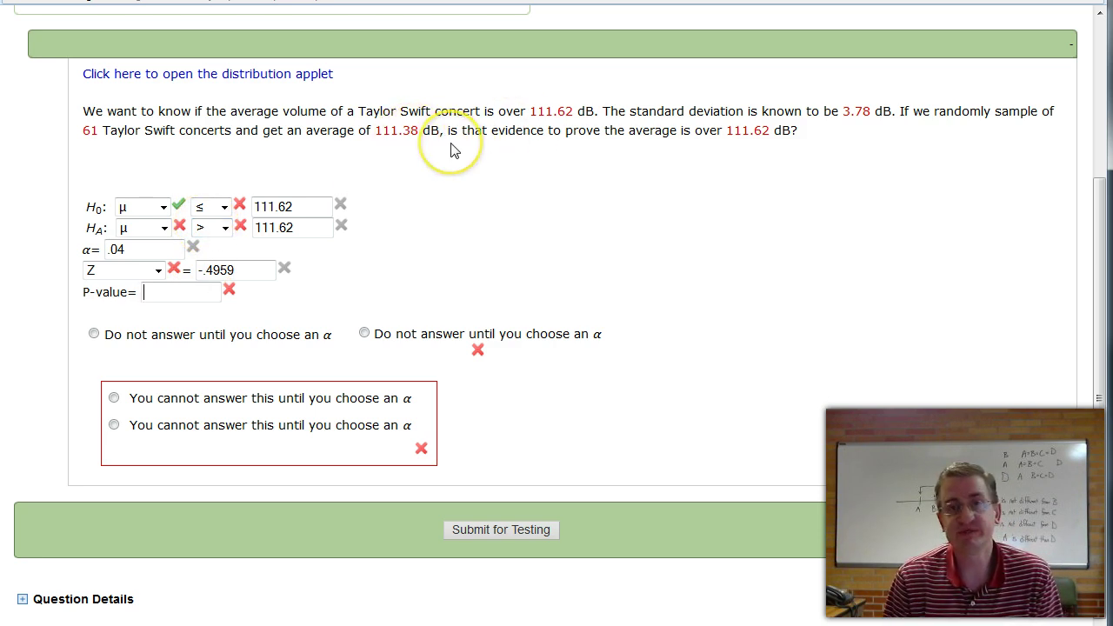
Step: Recheck the probability in the distribution applet and enter .69 as the P-value
click(181, 293)
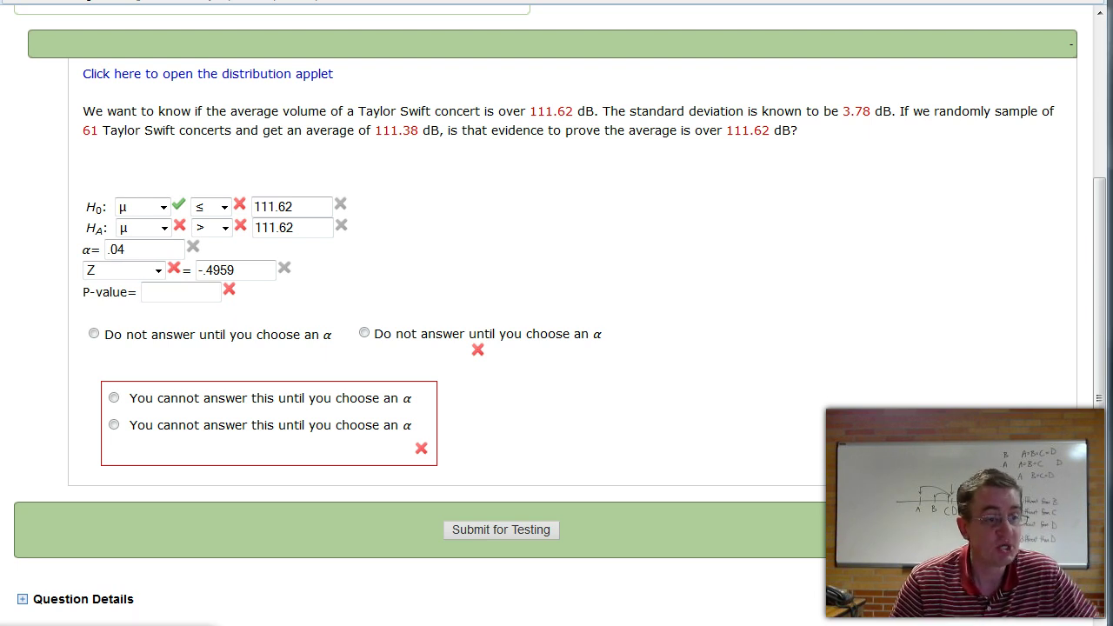
key(alt+Tab)
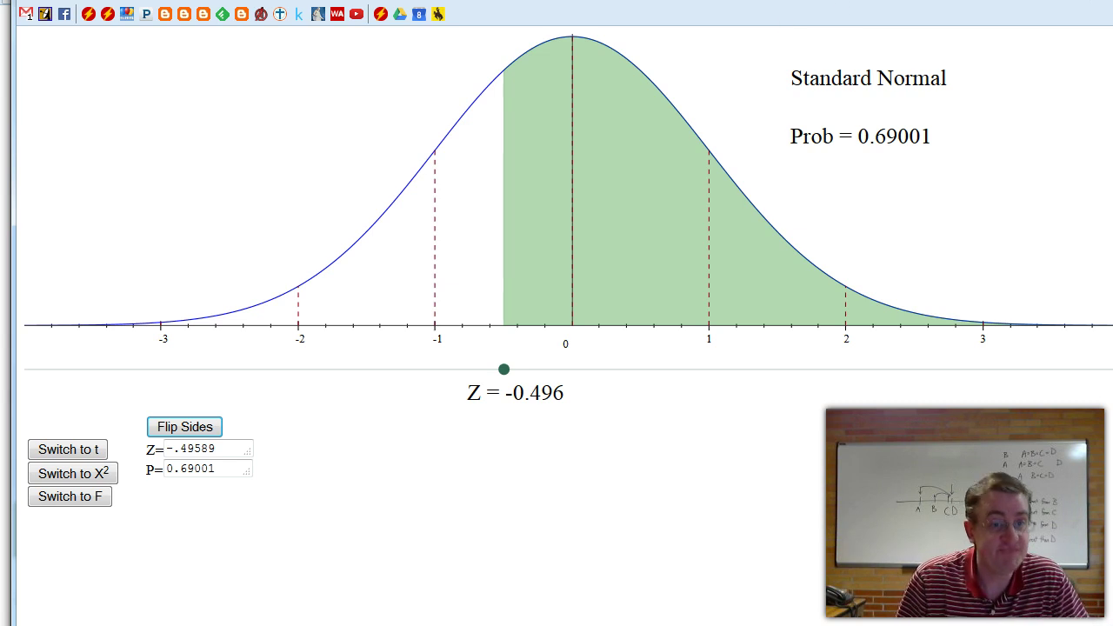
key(alt+Tab)
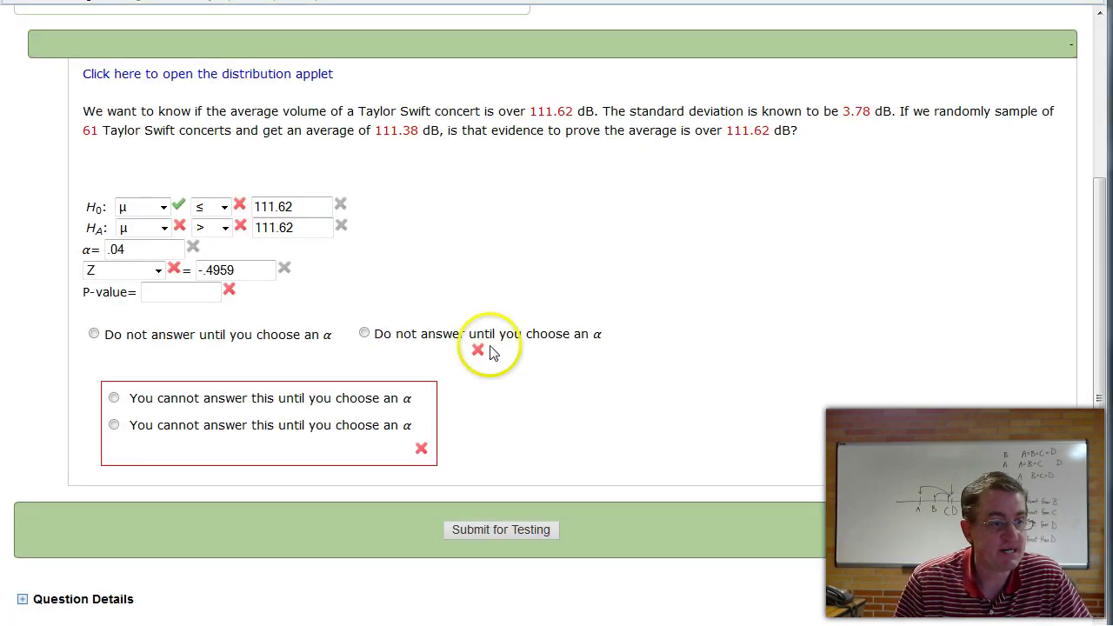
click(189, 292)
text(.69)
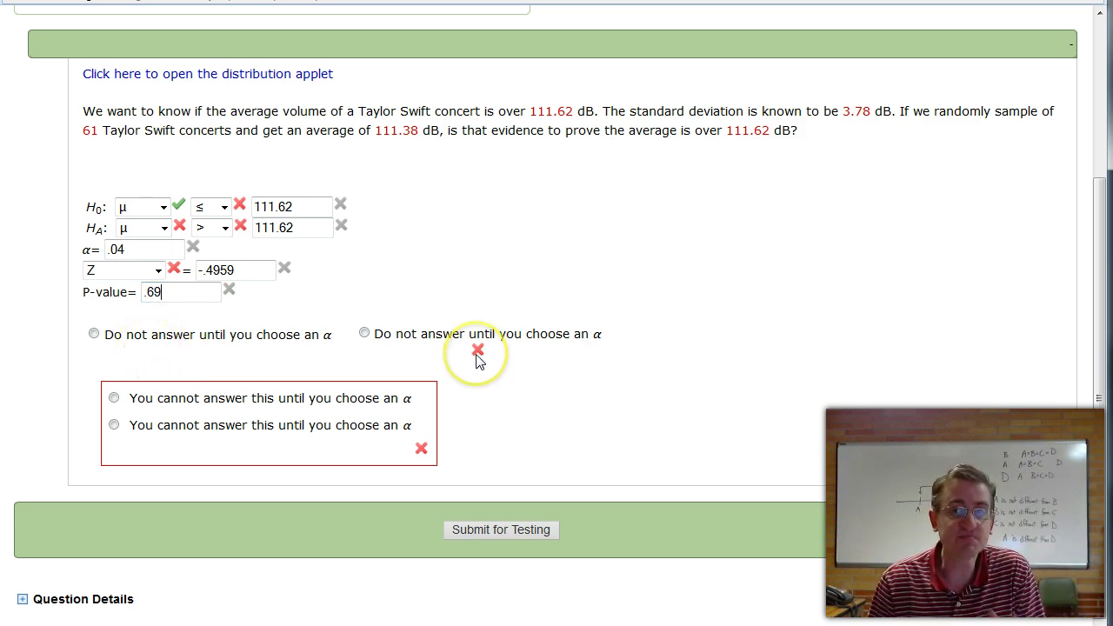
Step: Clear the P-value and the Z value, and submit the question for testing
mouse_move(478, 360)
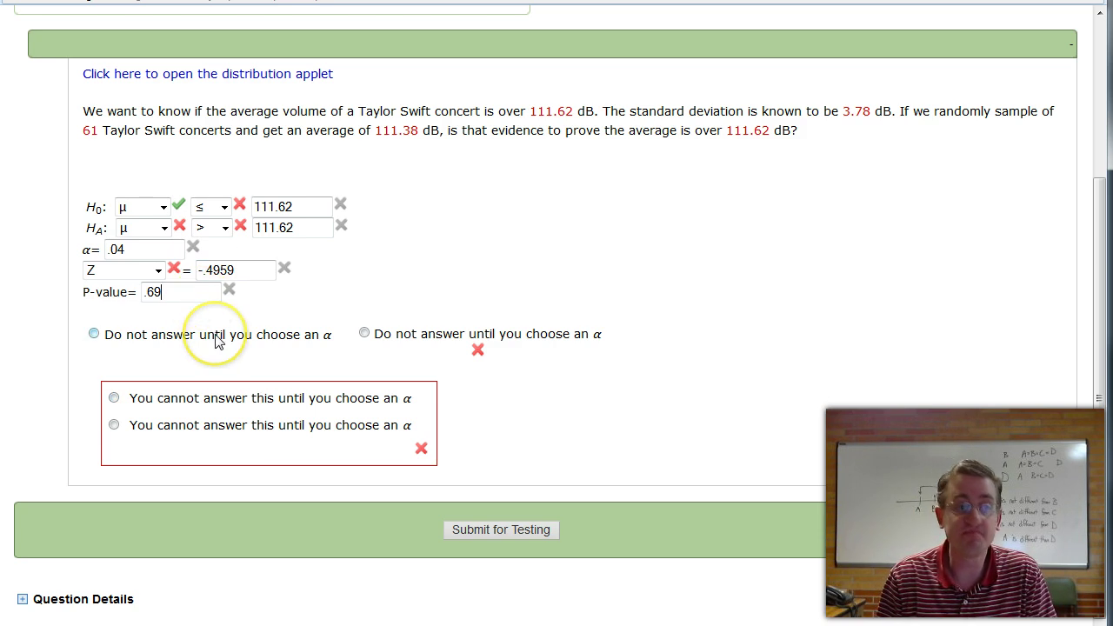
key(BackSpace)
key(BackSpace)
key(BackSpace)
drag(240, 270, 199, 270)
key(BackSpace)
click(500, 533)
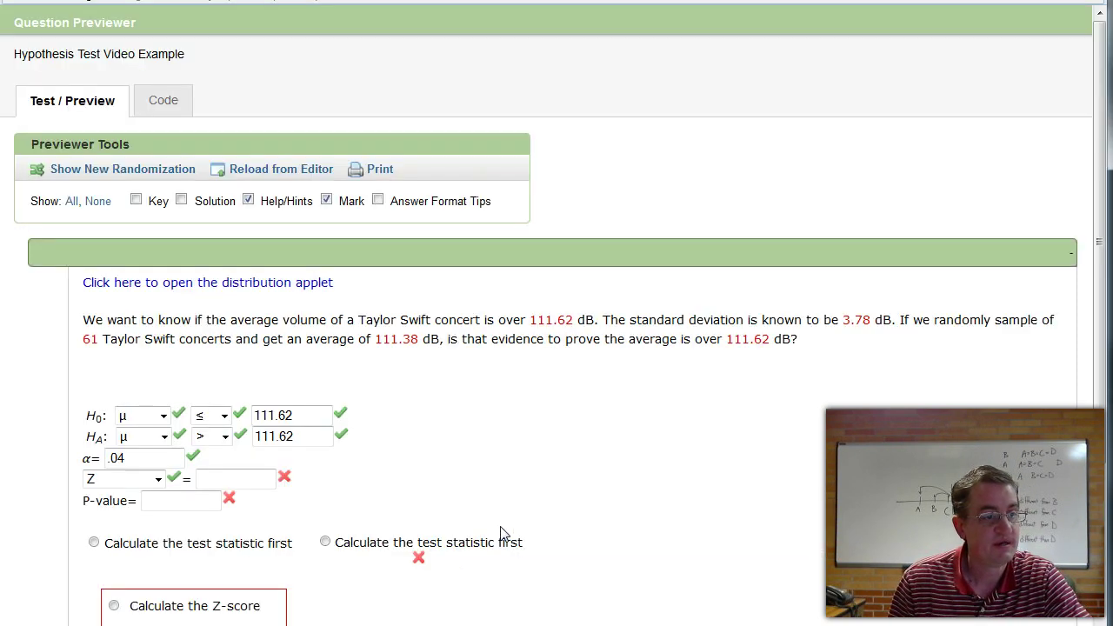
Step: Enter -.495889 as the Z value and submit the question for testing
scroll(495, 487, down, 3)
click(218, 266)
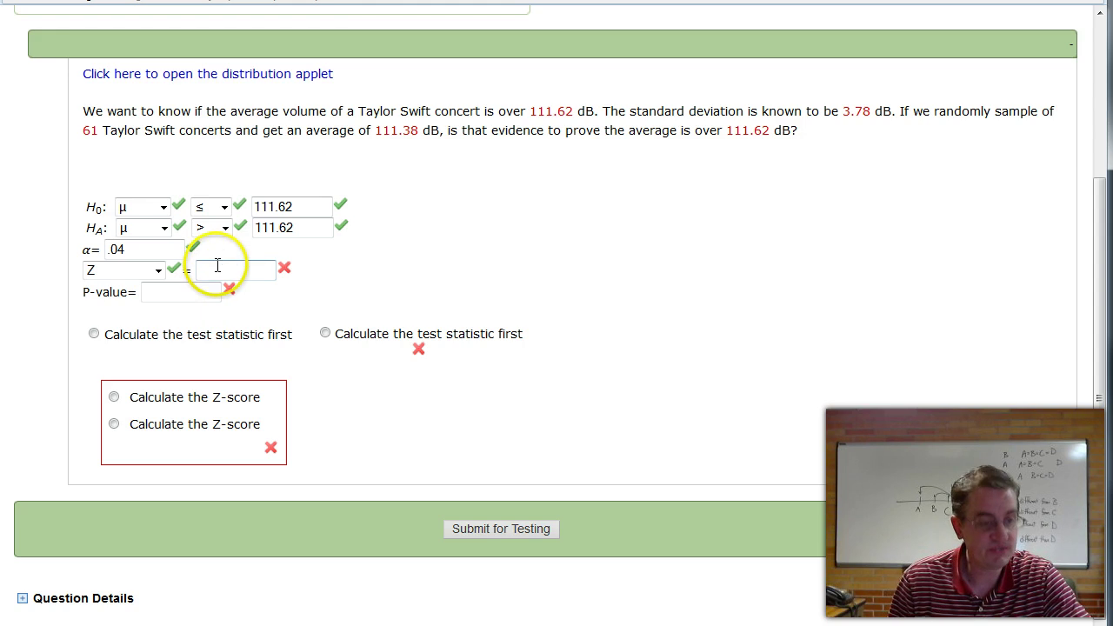
text(-.495889)
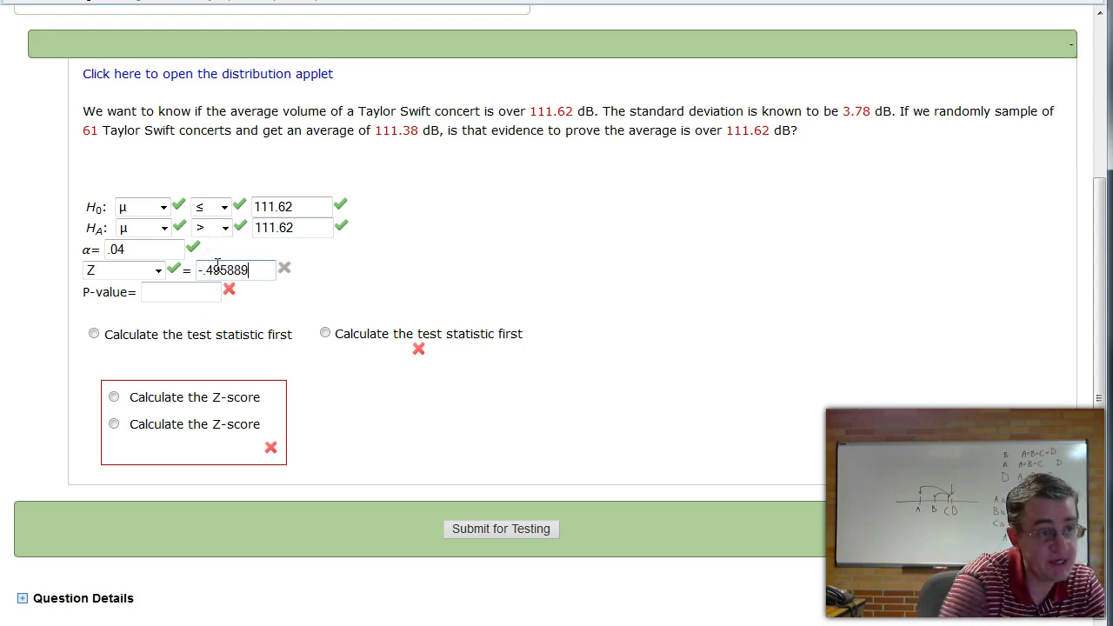
click(348, 479)
click(487, 528)
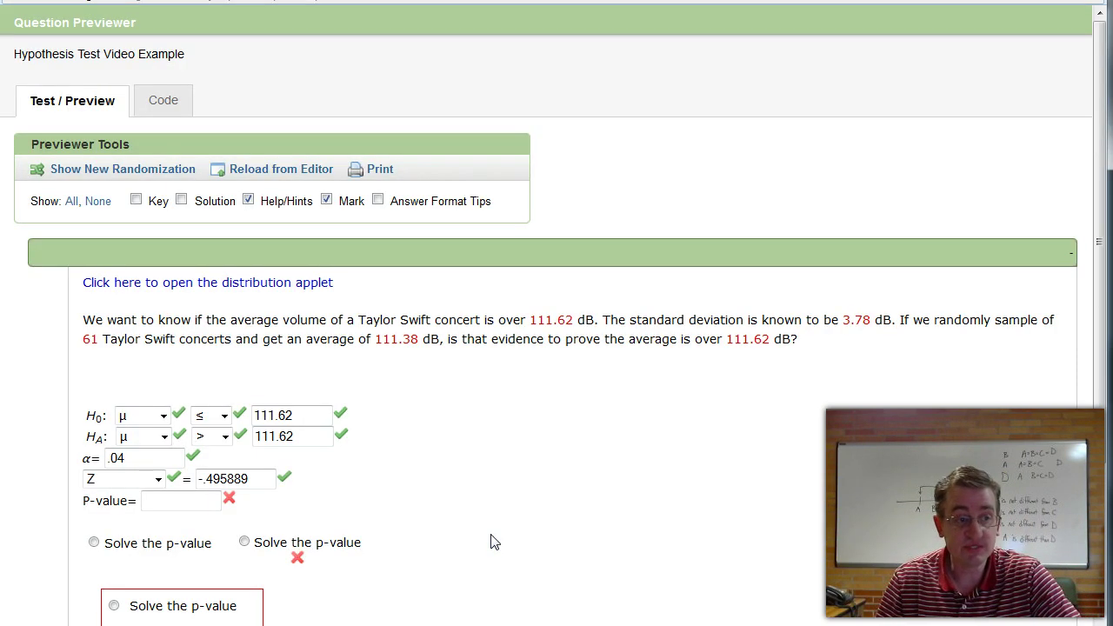
Step: Enter .69 as the P-value and submit the question for testing
scroll(491, 541, down, 2)
click(170, 292)
text(.69)
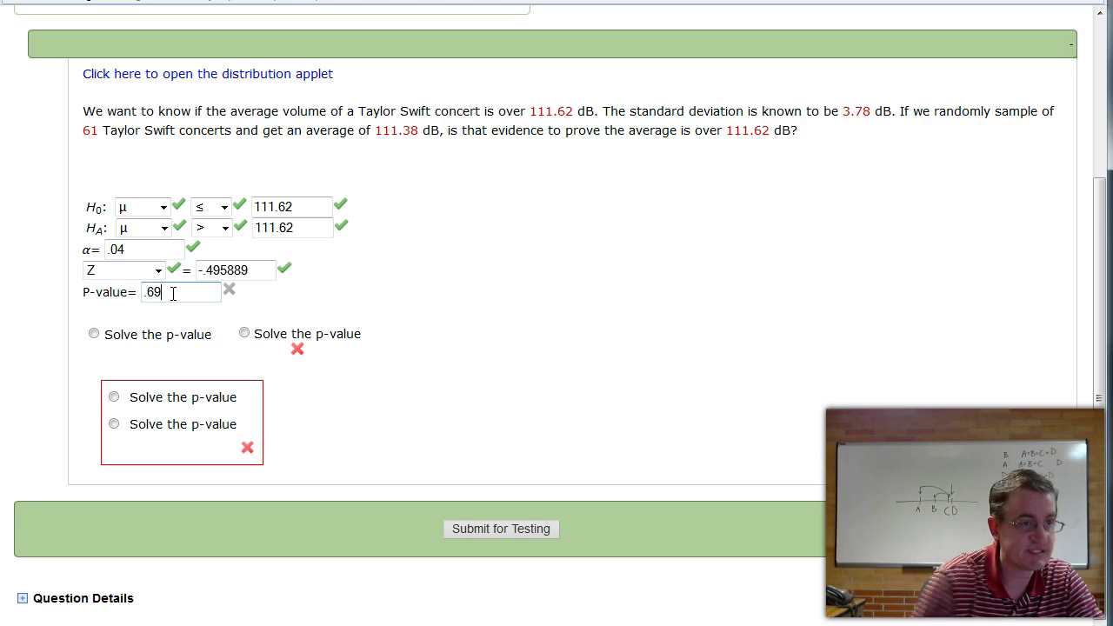
click(308, 370)
click(496, 529)
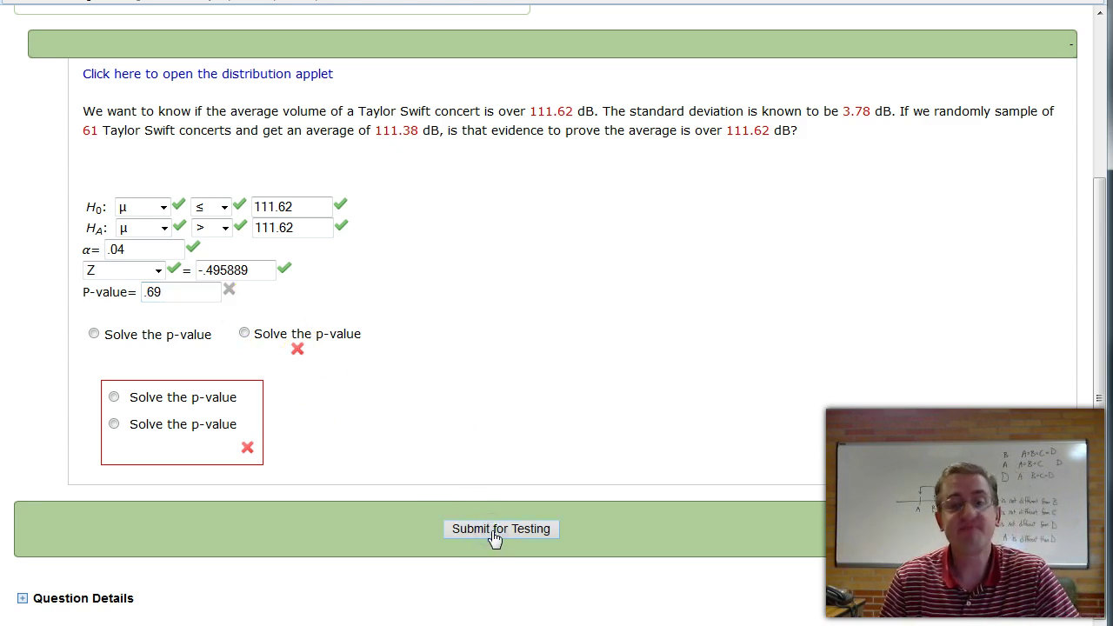
Step: Select Fail to Reject the null and the conclusion that there is not evidence at the 5% significance level
scroll(491, 539, down, 3)
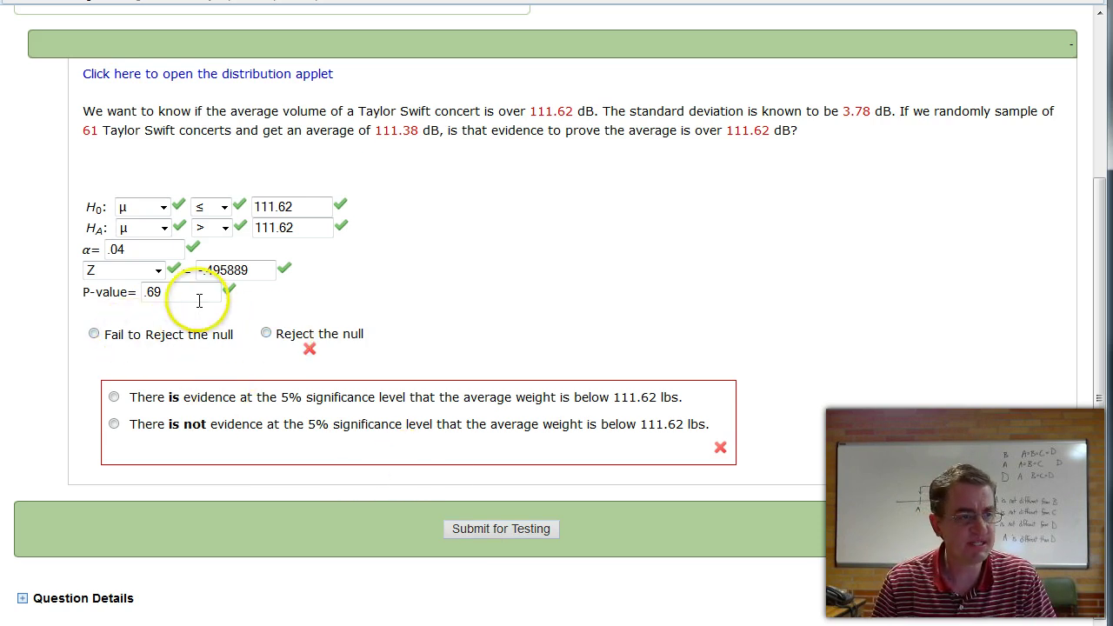
click(93, 334)
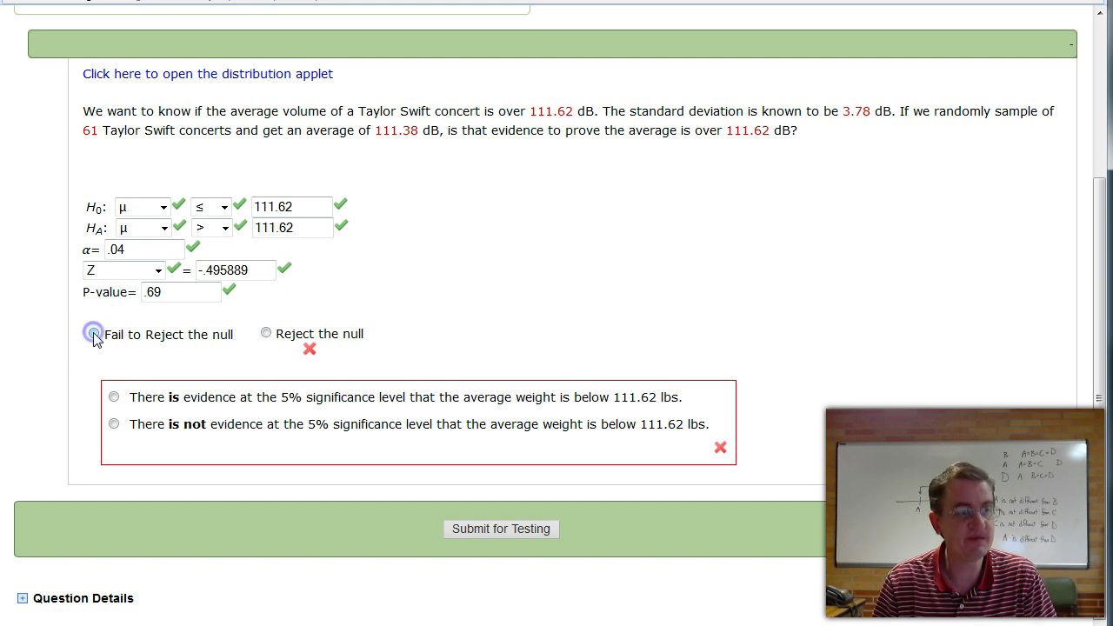
click(115, 425)
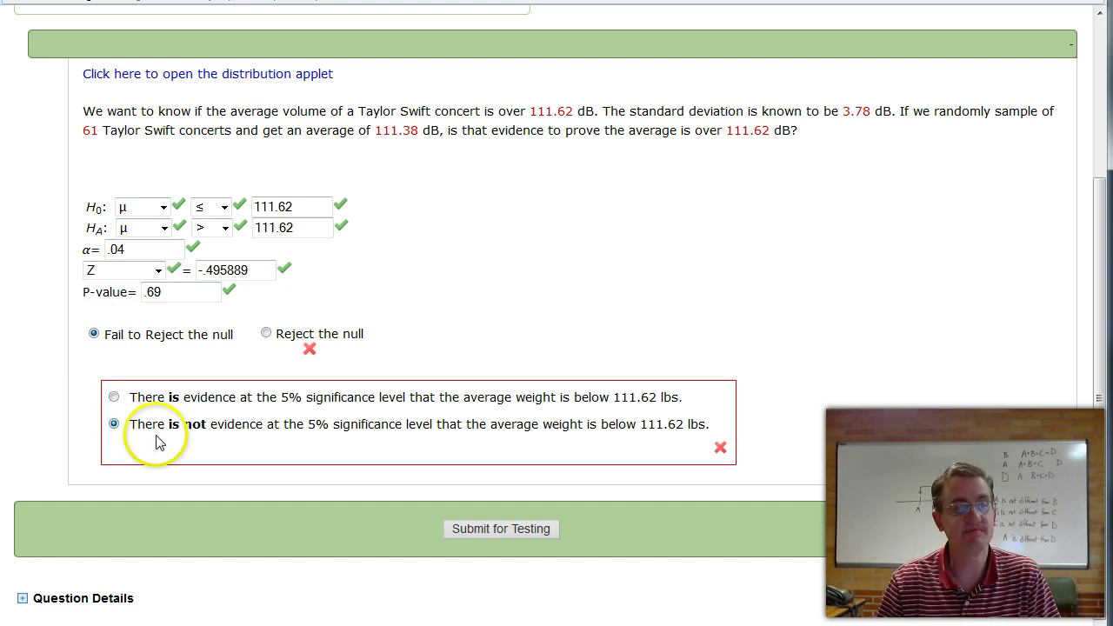